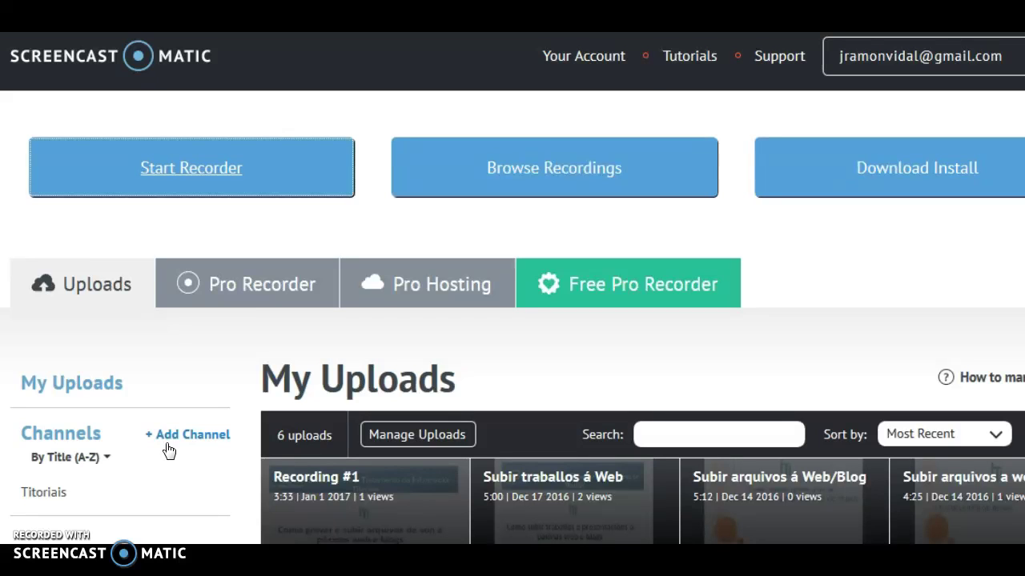
Step: Launch the screen recorder from the Screencast-O-Matic account page
{"action": "left_click", "coordinate": [168, 451]}
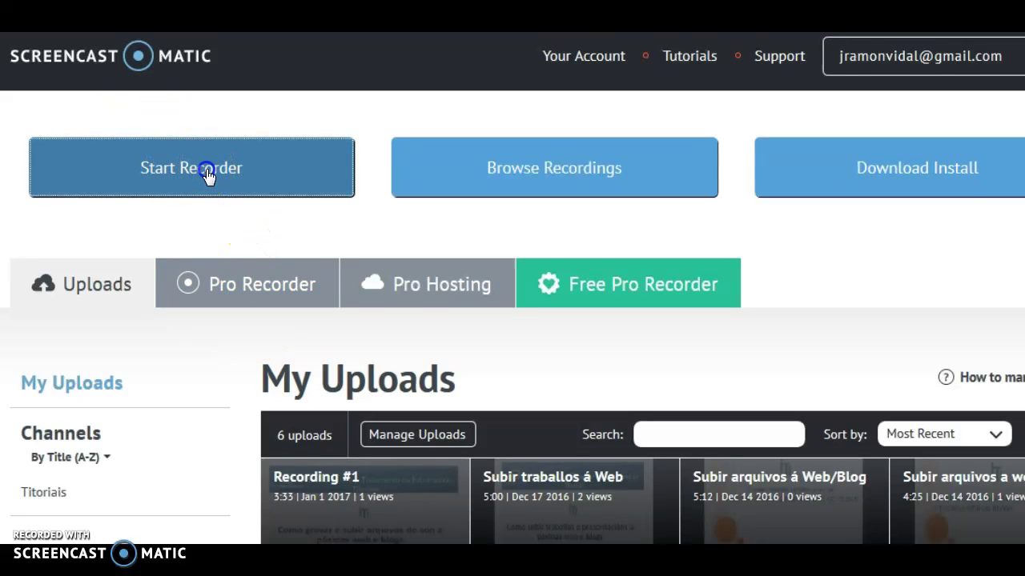
{"action": "left_click", "coordinate": [130, 339]}
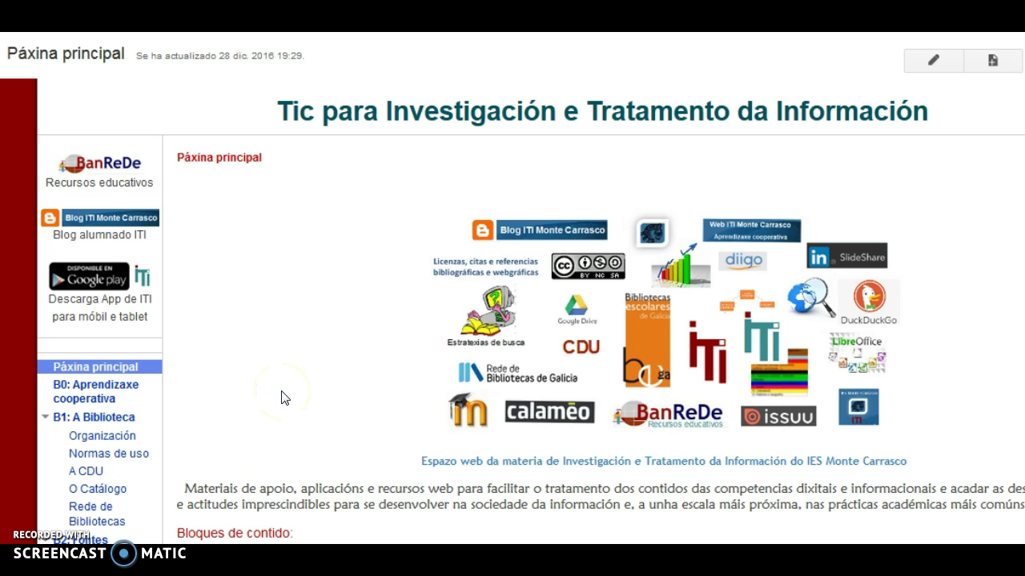
Step: Look over the ITI site's home page, including the list of content blocks B0 to B6
{"action": "scroll", "coordinate": [297, 368], "scroll_direction": "down", "scroll_amount": 2}
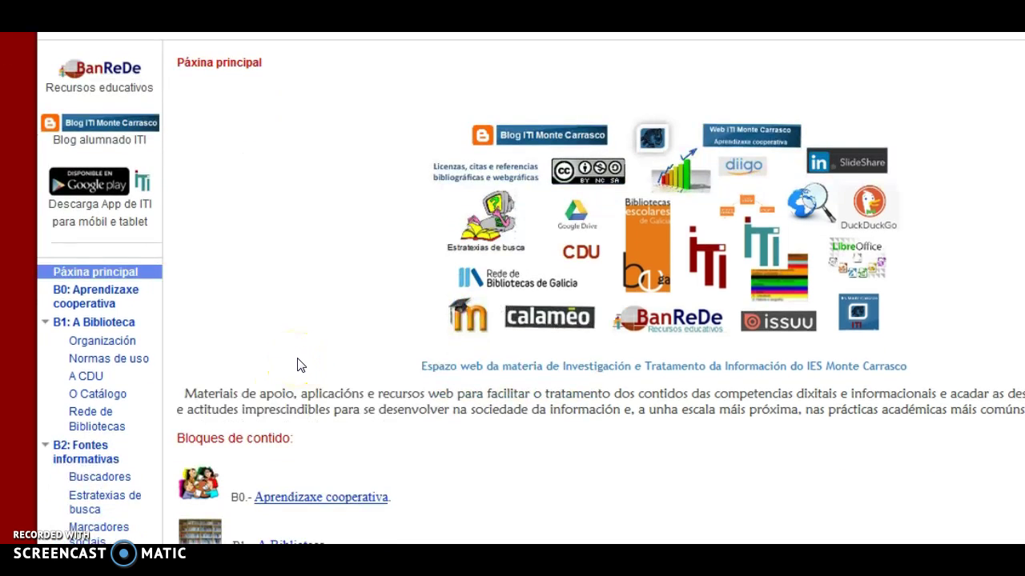
{"action": "scroll", "coordinate": [297, 365], "scroll_direction": "down", "scroll_amount": 4}
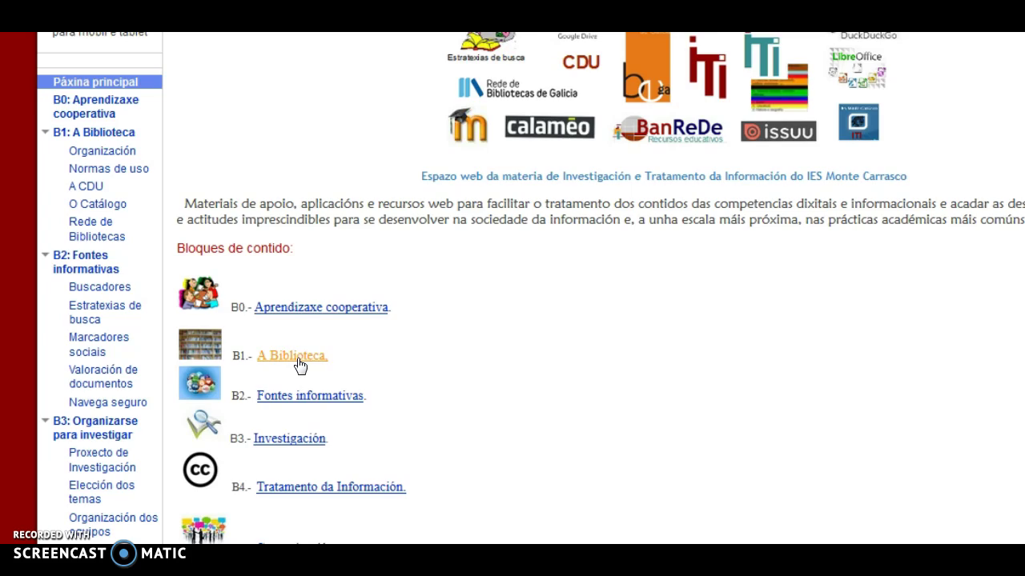
{"action": "scroll", "coordinate": [298, 365], "scroll_direction": "down", "scroll_amount": 6}
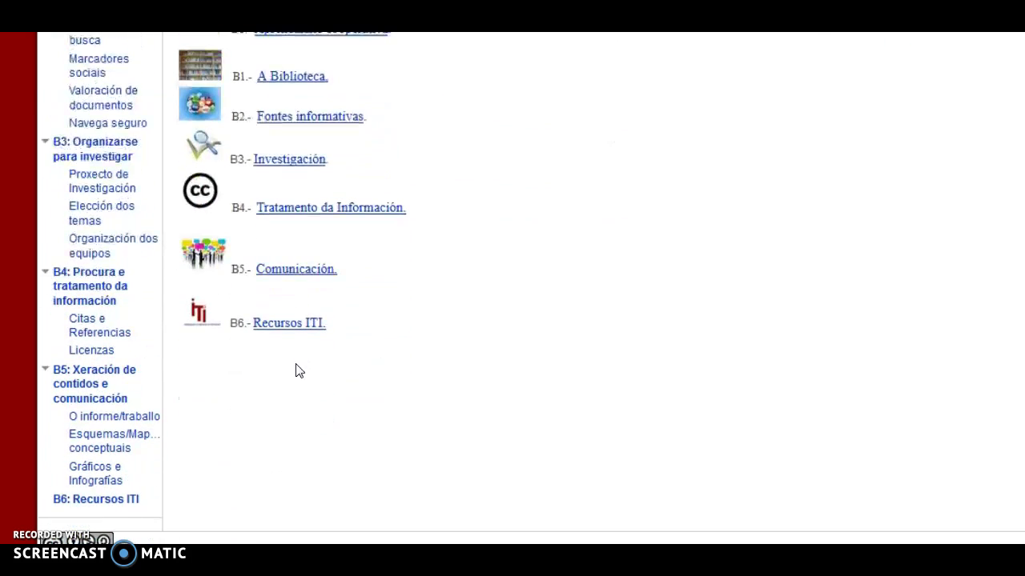
{"action": "scroll", "coordinate": [388, 381], "scroll_direction": "up", "scroll_amount": 10}
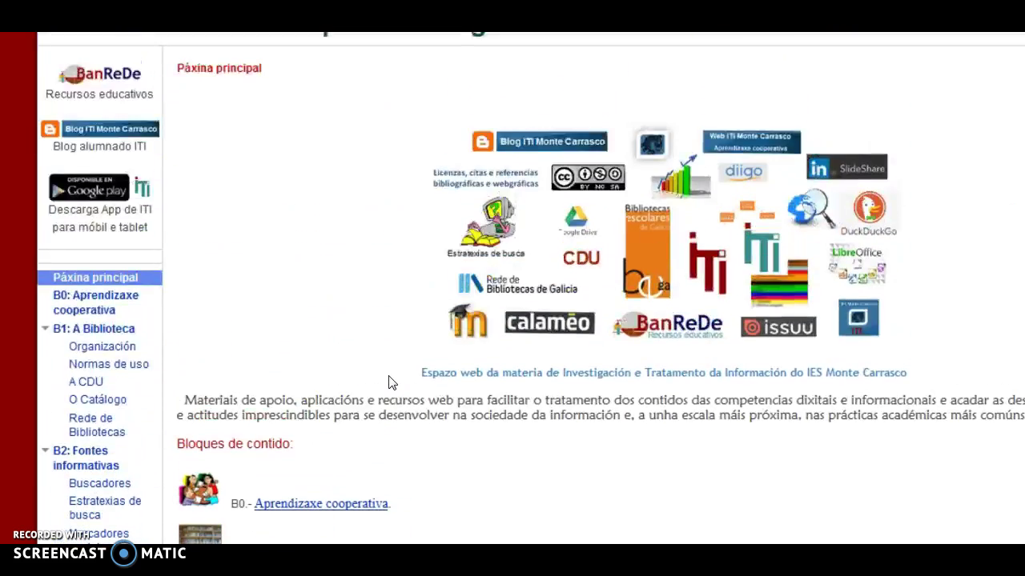
{"action": "scroll", "coordinate": [389, 382], "scroll_direction": "up", "scroll_amount": 2}
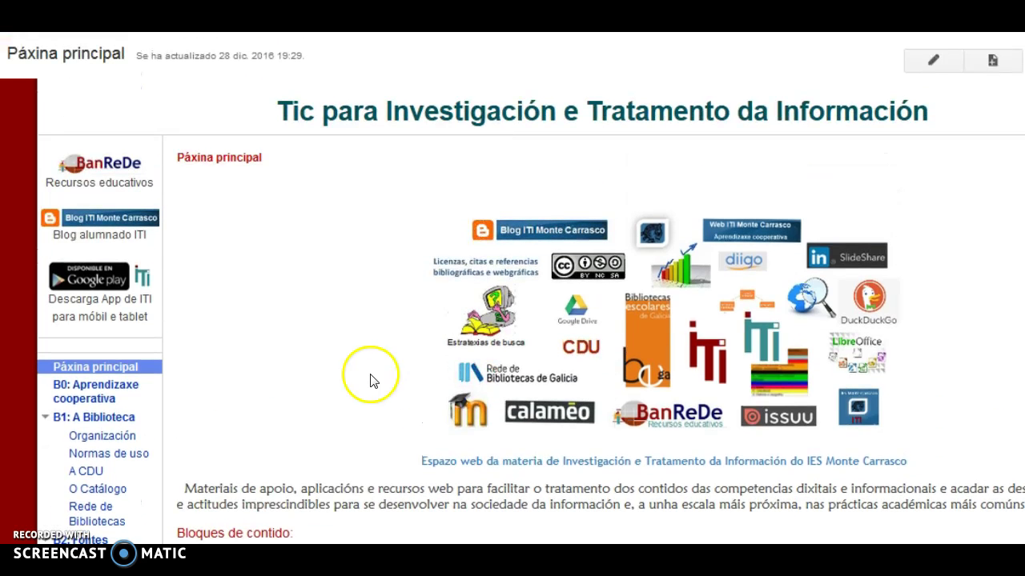
Step: Open the Organización page under B1: A Biblioteca and review its resource sheet for Calameo
{"action": "left_click", "coordinate": [102, 437]}
{"action": "scroll", "coordinate": [233, 382], "scroll_direction": "down", "scroll_amount": 2}
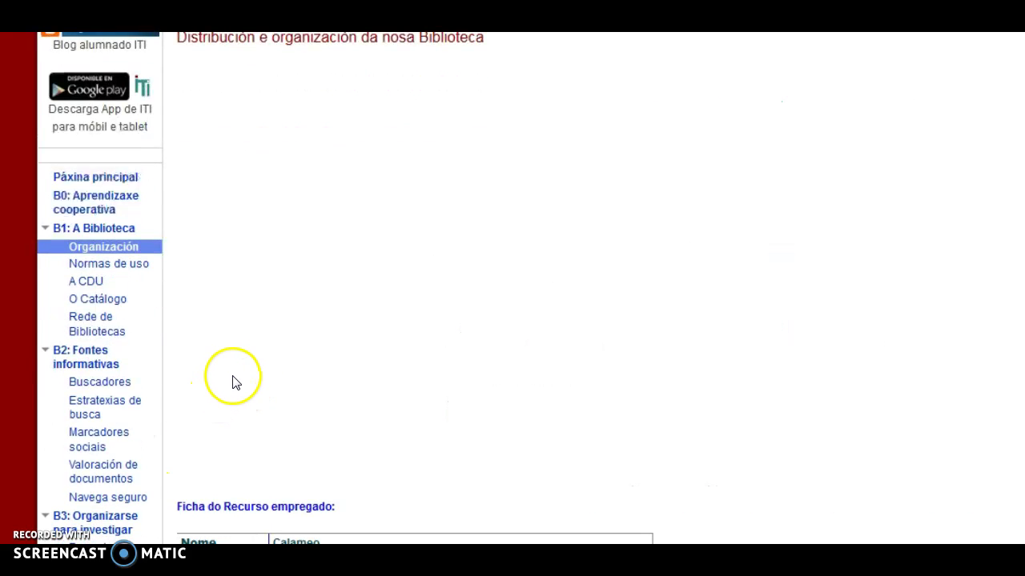
{"action": "scroll", "coordinate": [233, 382], "scroll_direction": "down", "scroll_amount": 2}
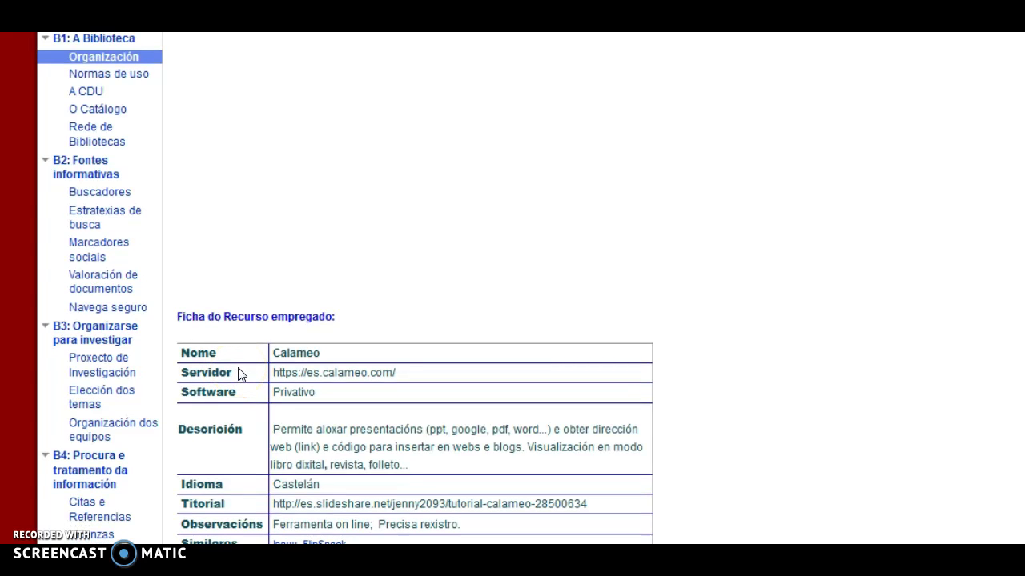
{"action": "scroll", "coordinate": [245, 371], "scroll_direction": "down", "scroll_amount": 3}
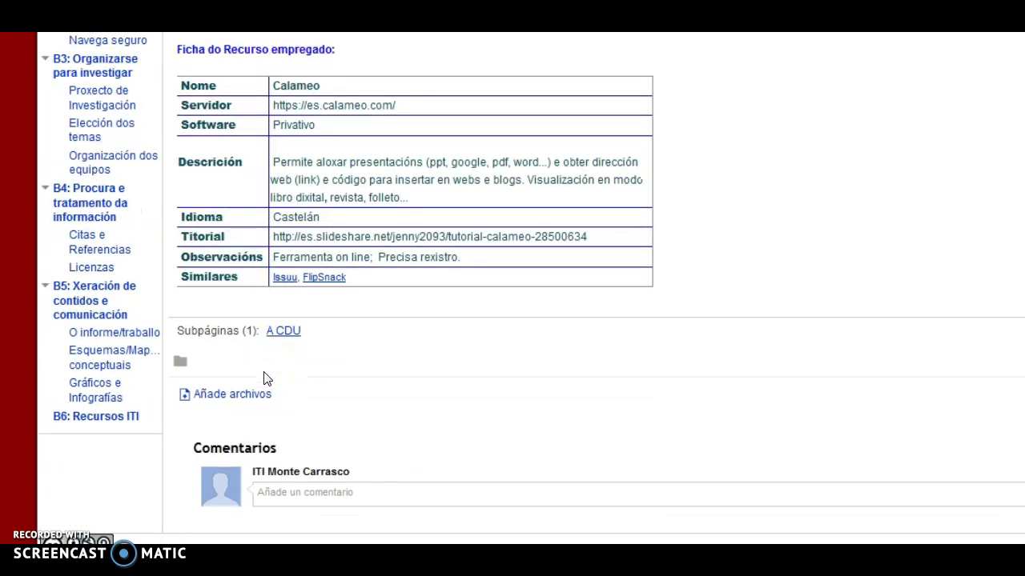
Step: Open the B6: Recursos ITI page and examine the tool sheets from Calameo through Soundcloud
{"action": "left_click", "coordinate": [131, 369]}
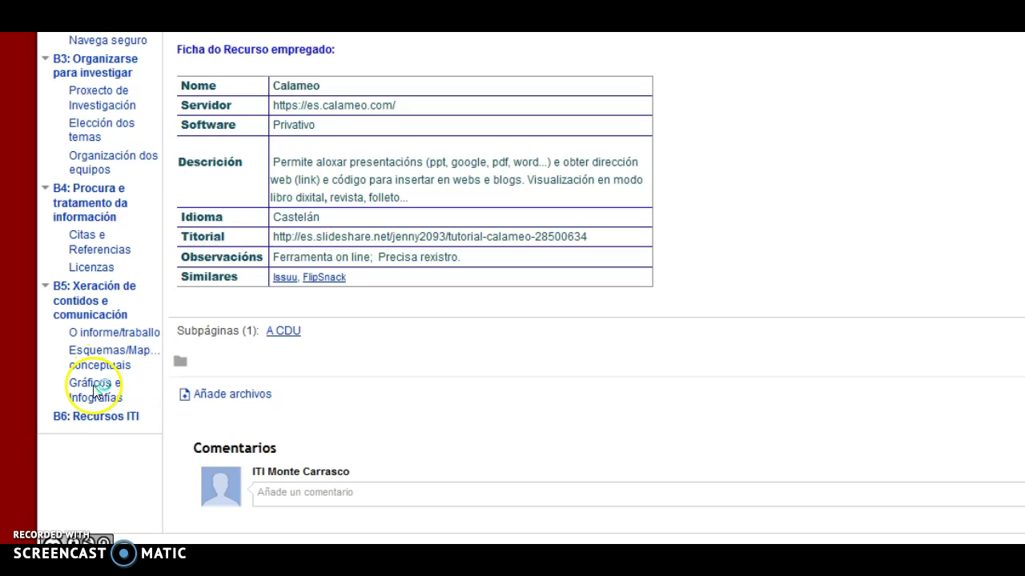
{"action": "scroll", "coordinate": [103, 435], "scroll_direction": "up", "scroll_amount": 1}
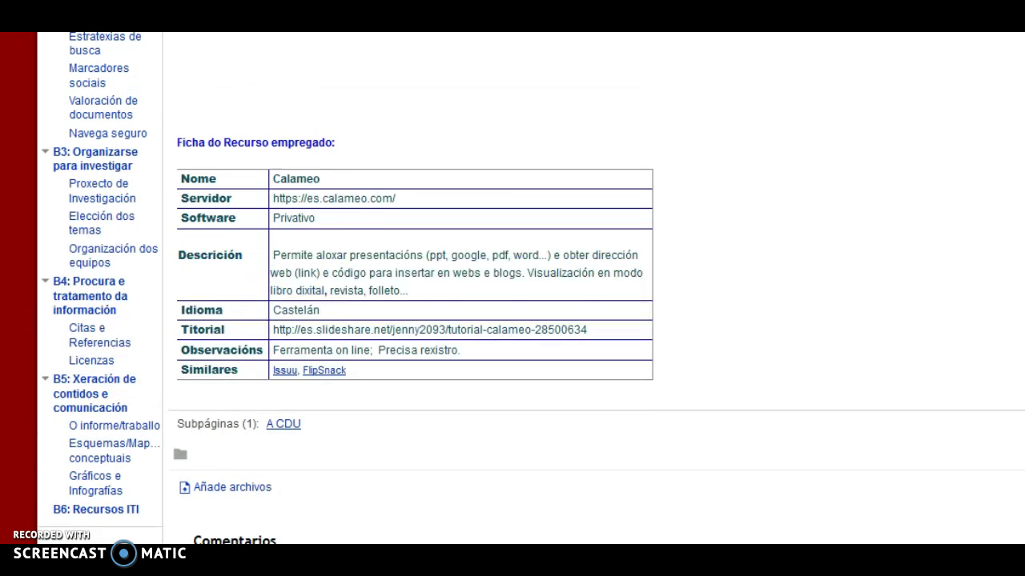
{"action": "left_click", "coordinate": [779, 309]}
{"action": "scroll", "coordinate": [781, 311], "scroll_direction": "down", "scroll_amount": 5}
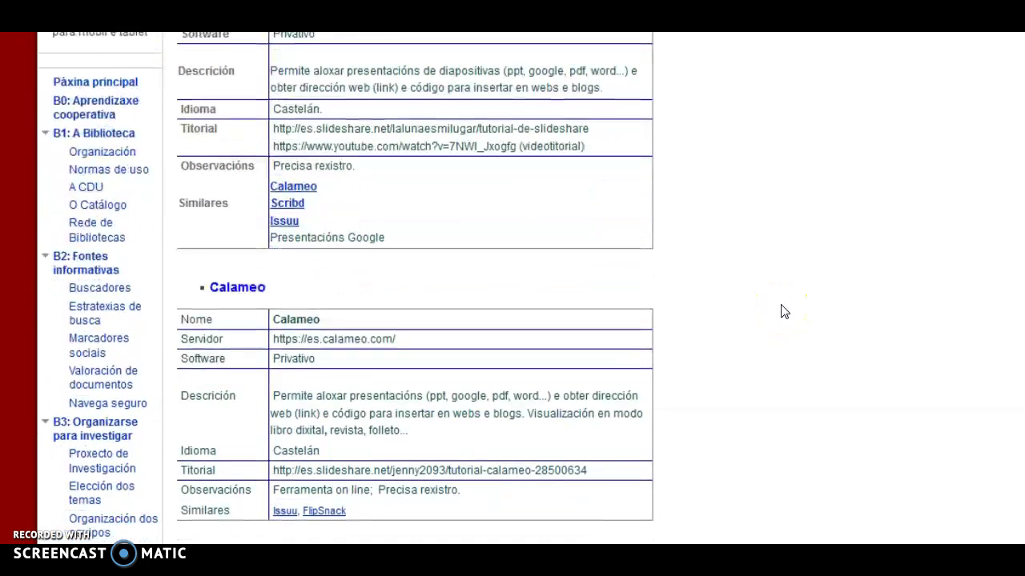
{"action": "scroll", "coordinate": [783, 312], "scroll_direction": "down", "scroll_amount": 5}
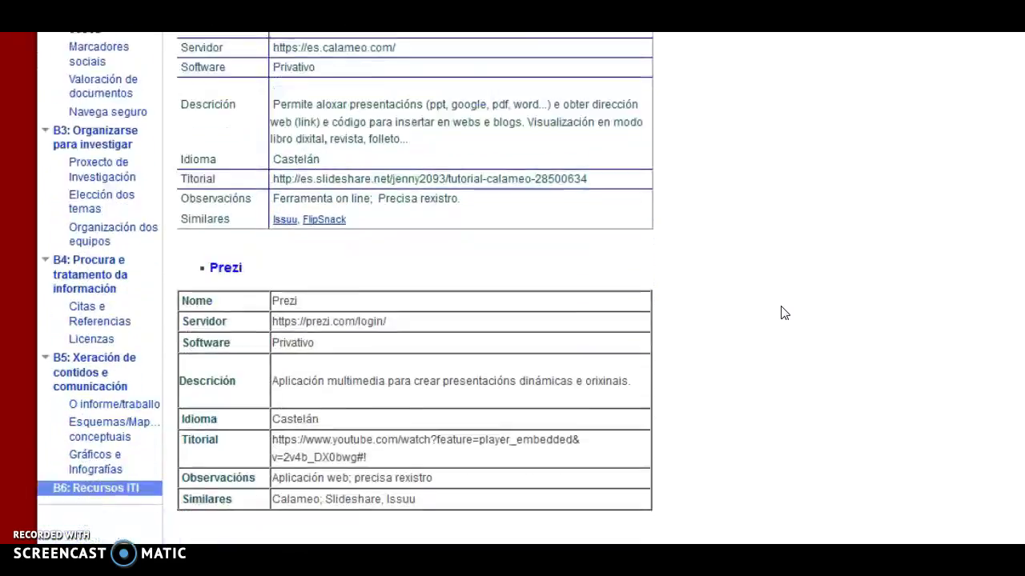
{"action": "scroll", "coordinate": [783, 314], "scroll_direction": "down", "scroll_amount": 1}
{"action": "scroll", "coordinate": [783, 314], "scroll_direction": "down", "scroll_amount": 3}
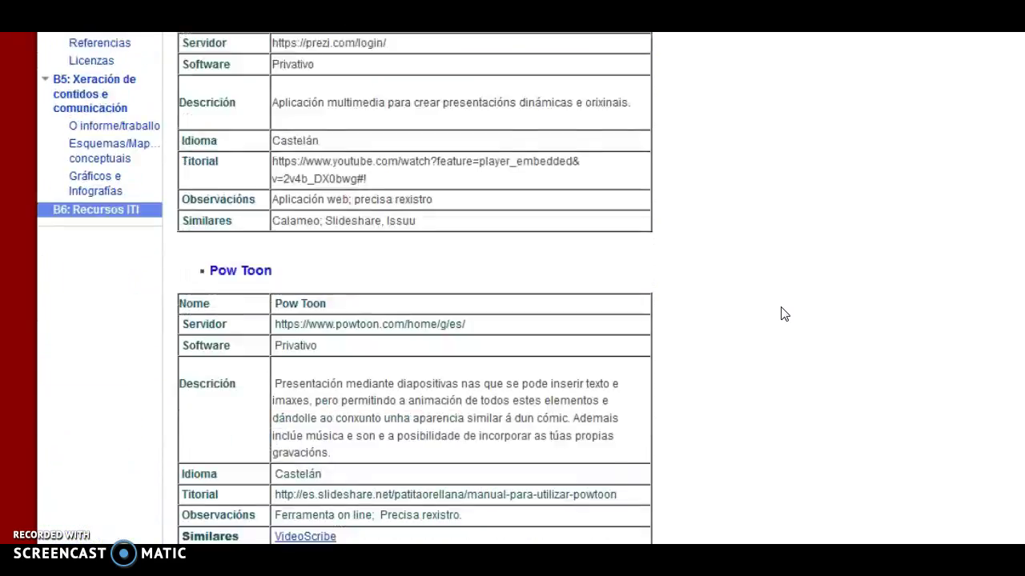
{"action": "scroll", "coordinate": [783, 314], "scroll_direction": "down", "scroll_amount": 2}
{"action": "scroll", "coordinate": [784, 314], "scroll_direction": "down", "scroll_amount": 5}
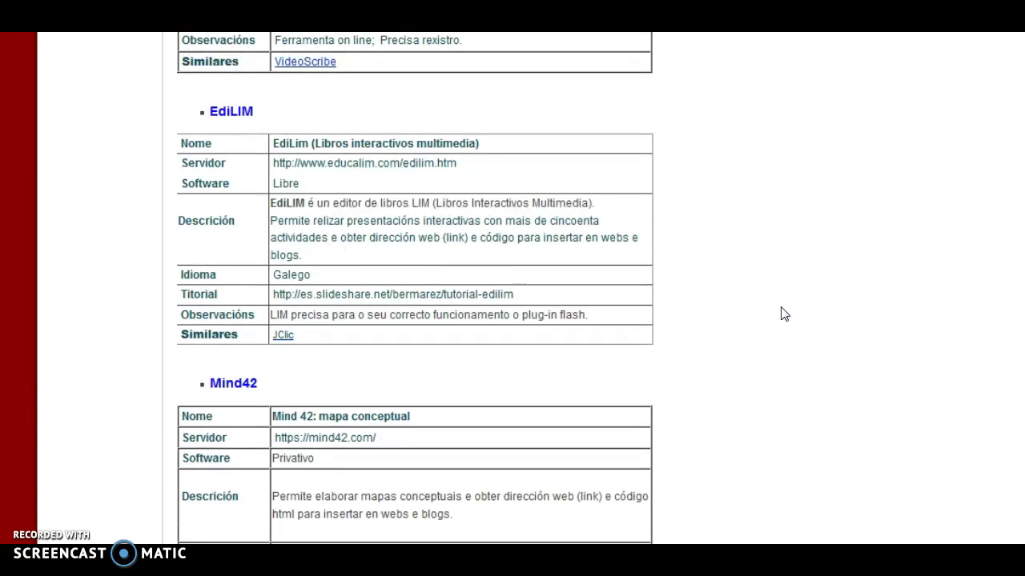
{"action": "scroll", "coordinate": [783, 314], "scroll_direction": "down", "scroll_amount": 5}
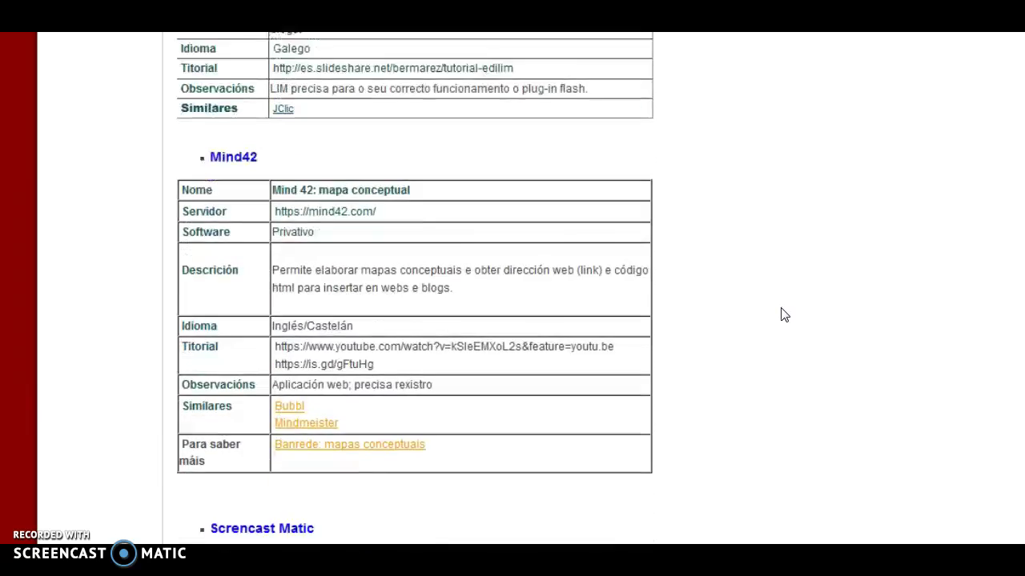
{"action": "scroll", "coordinate": [783, 315], "scroll_direction": "down", "scroll_amount": 7}
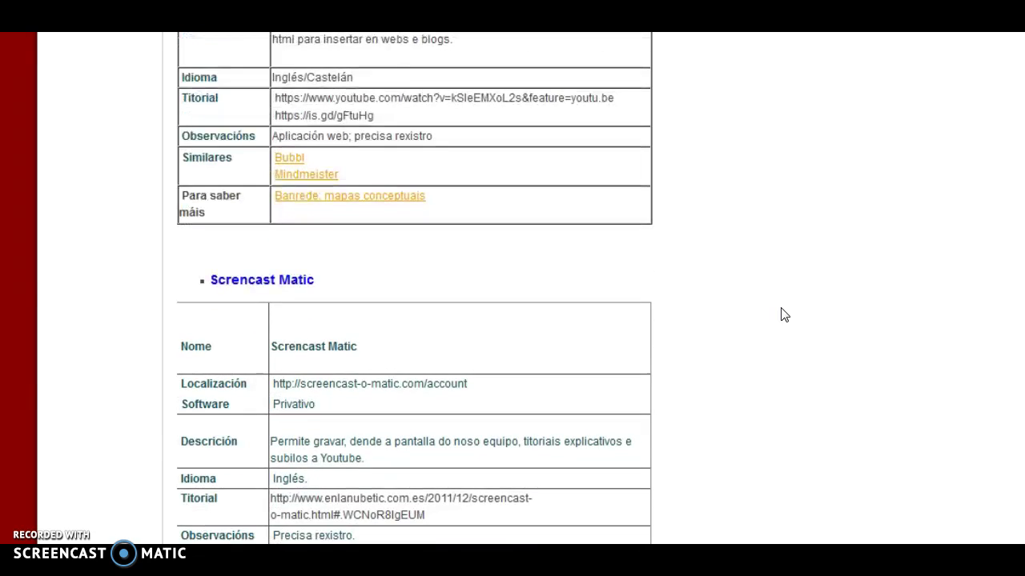
{"action": "scroll", "coordinate": [783, 315], "scroll_direction": "down", "scroll_amount": 5}
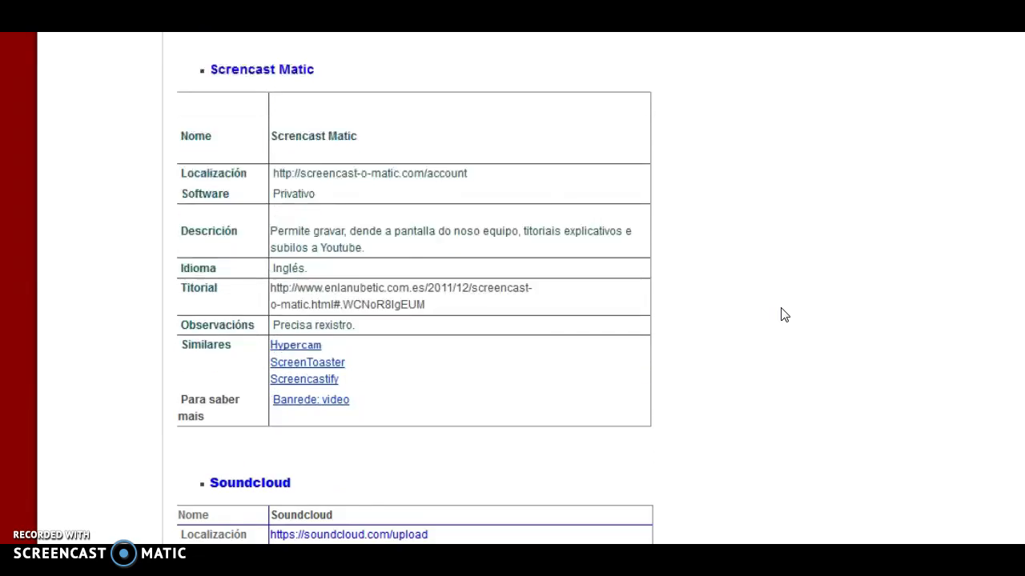
{"action": "scroll", "coordinate": [784, 316], "scroll_direction": "down", "scroll_amount": 9}
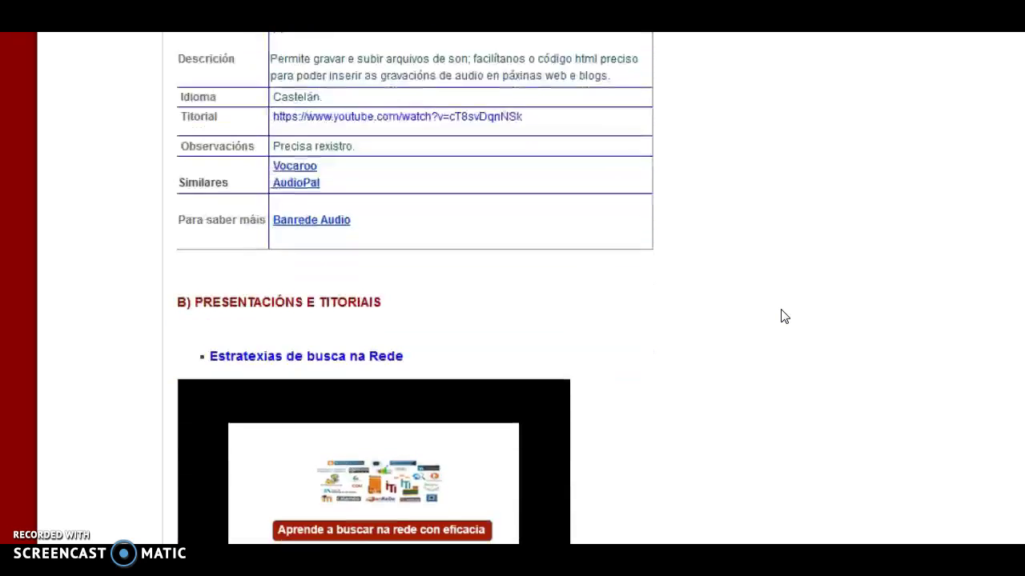
Step: Browse the Presentacións e titoriais section to the video on uploading presentations to the web or blog
{"action": "scroll", "coordinate": [783, 317], "scroll_direction": "down", "scroll_amount": 8}
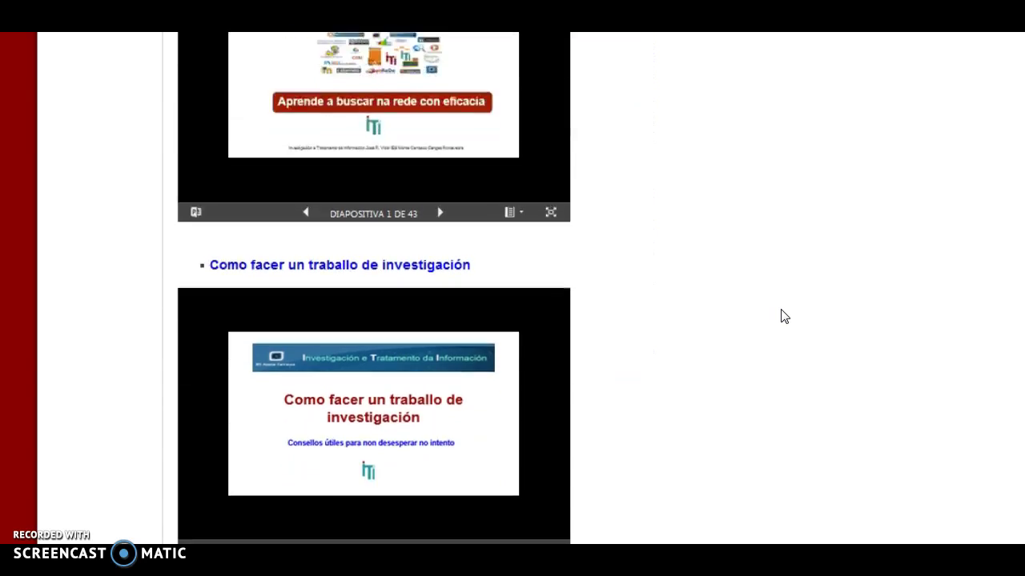
{"action": "scroll", "coordinate": [784, 316], "scroll_direction": "down", "scroll_amount": 7}
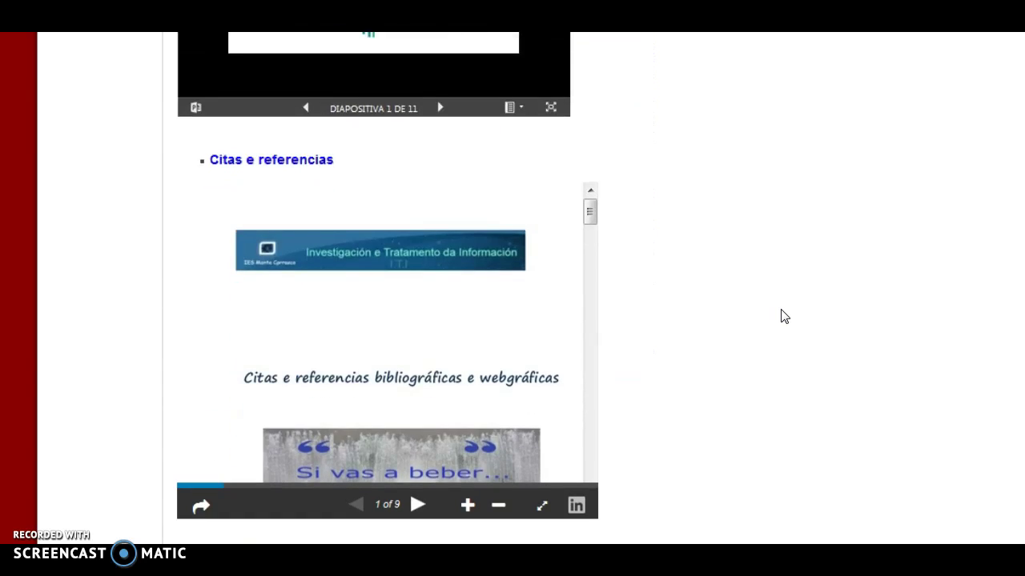
{"action": "scroll", "coordinate": [783, 317], "scroll_direction": "down", "scroll_amount": 3}
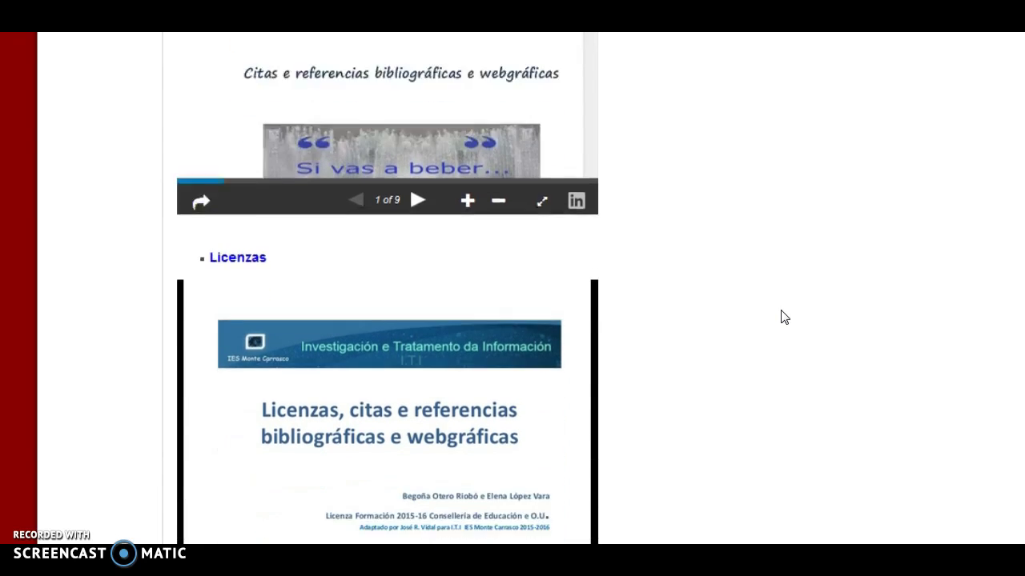
{"action": "scroll", "coordinate": [784, 316], "scroll_direction": "down", "scroll_amount": 6}
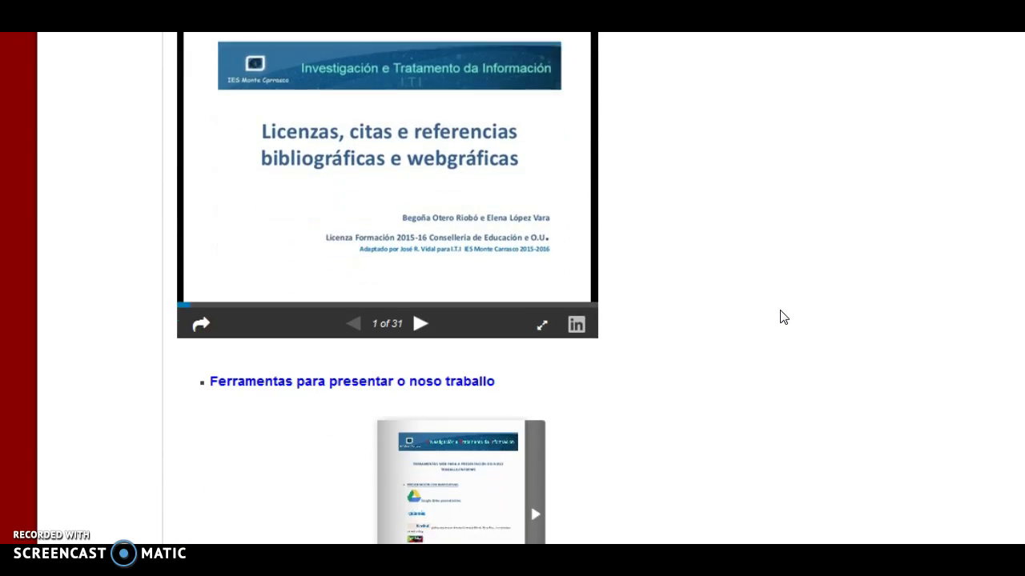
{"action": "scroll", "coordinate": [784, 317], "scroll_direction": "down", "scroll_amount": 6}
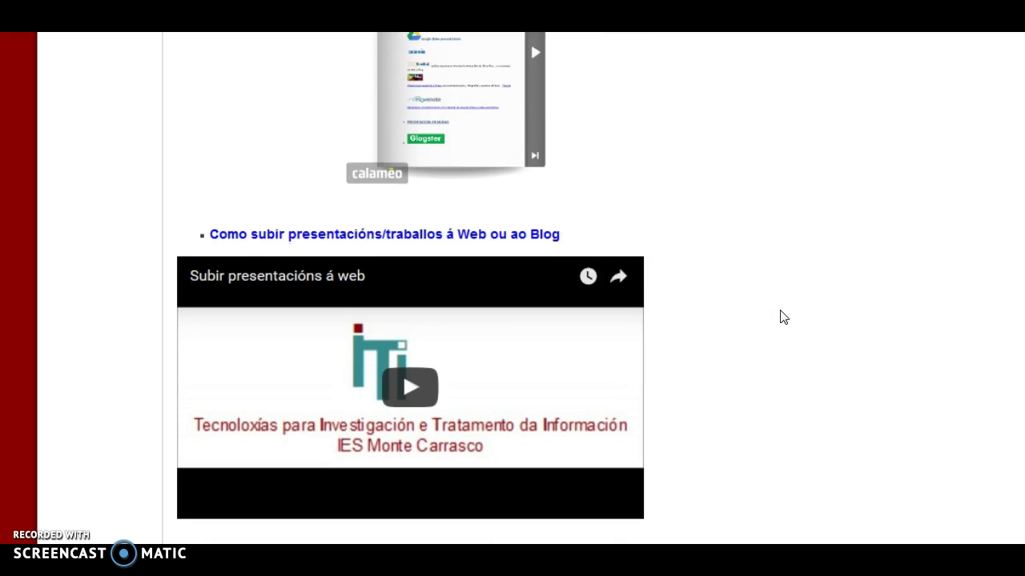
{"action": "scroll", "coordinate": [782, 316], "scroll_direction": "down", "scroll_amount": 3}
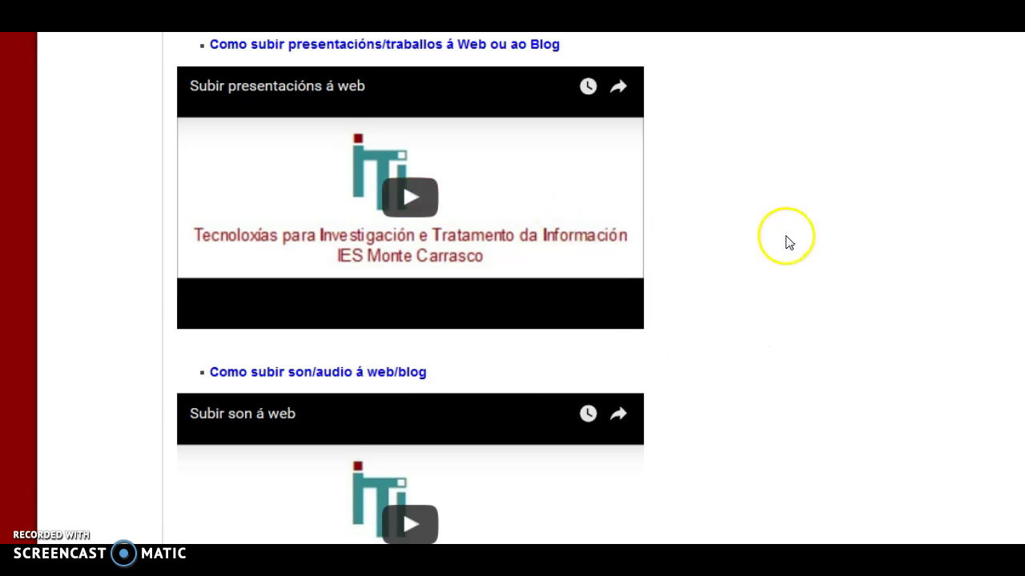
{"action": "scroll", "coordinate": [785, 240], "scroll_direction": "up", "scroll_amount": 2}
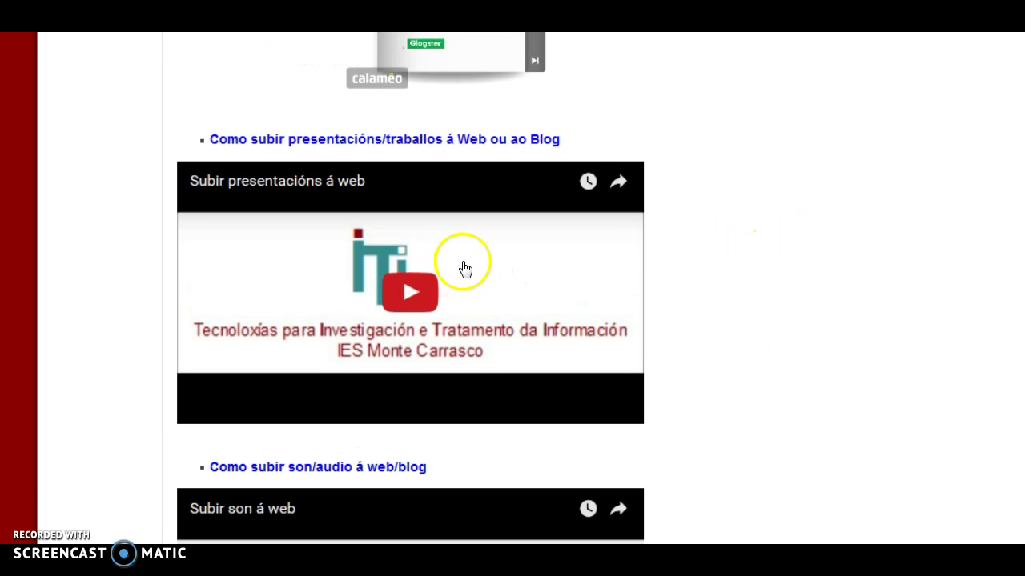